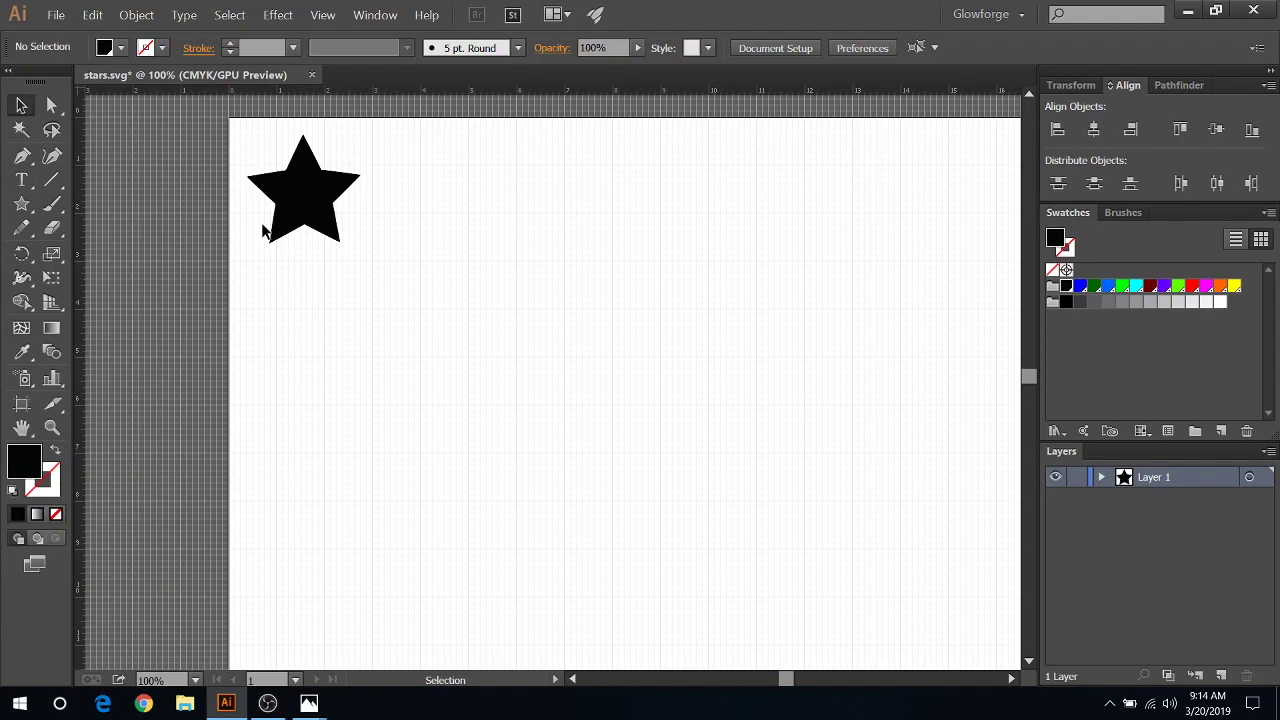
Rasterize the black star into an embedded 300 ppi image.
click(297, 203)
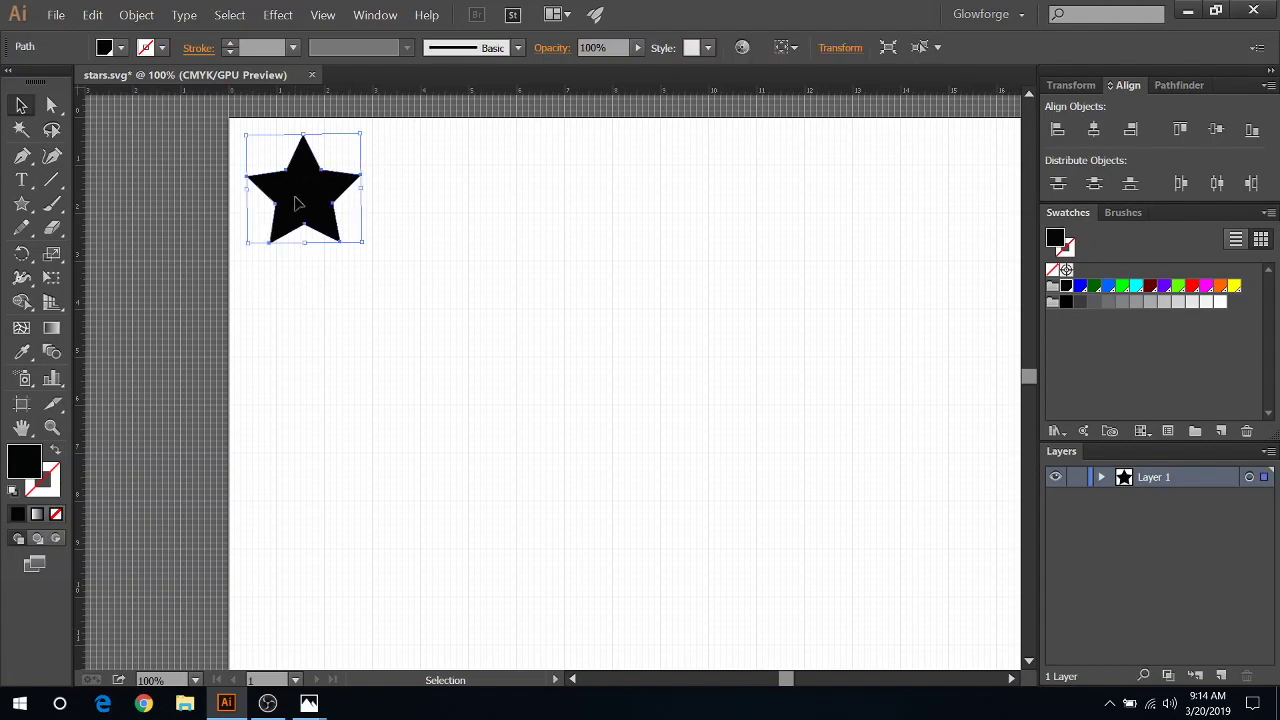
click(136, 17)
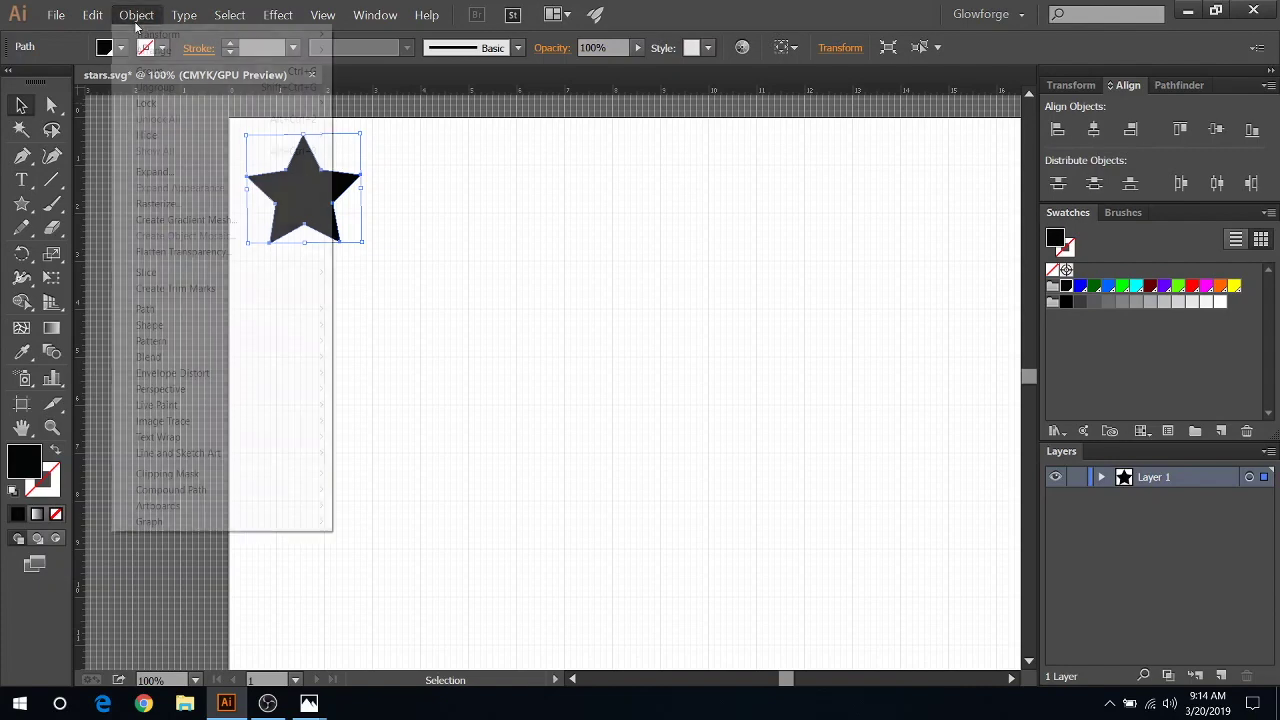
click(172, 204)
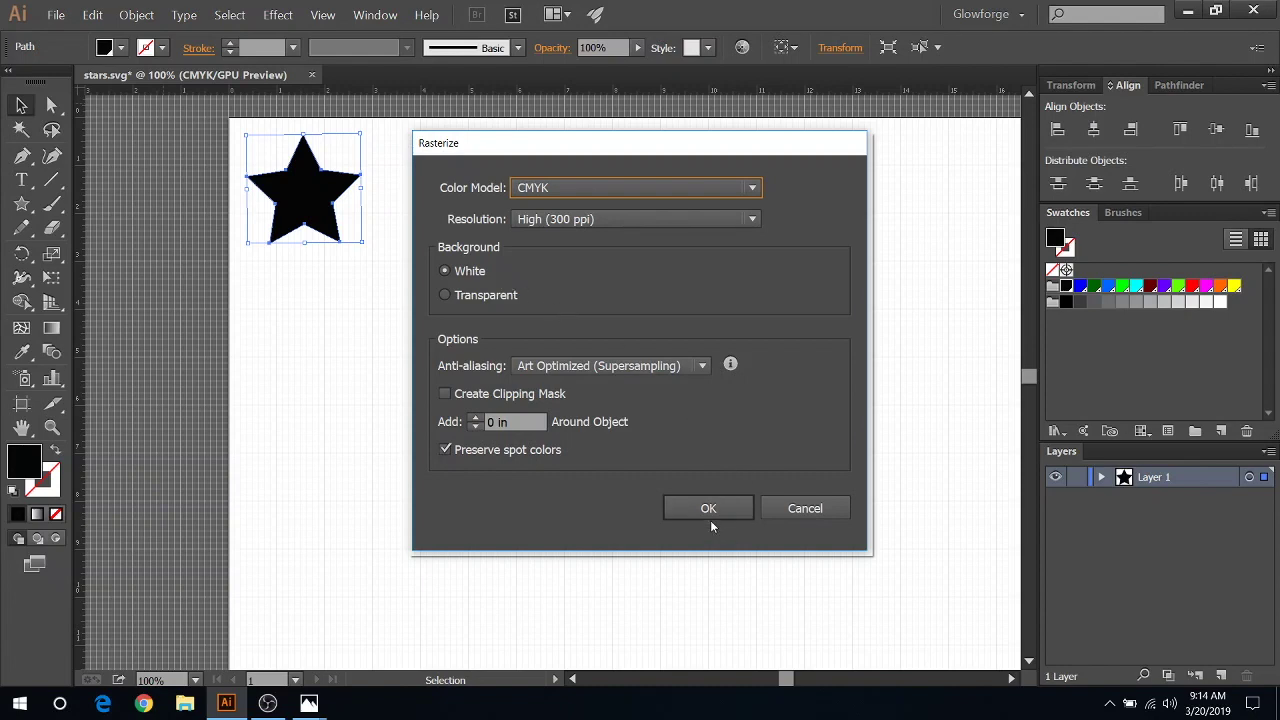
click(709, 508)
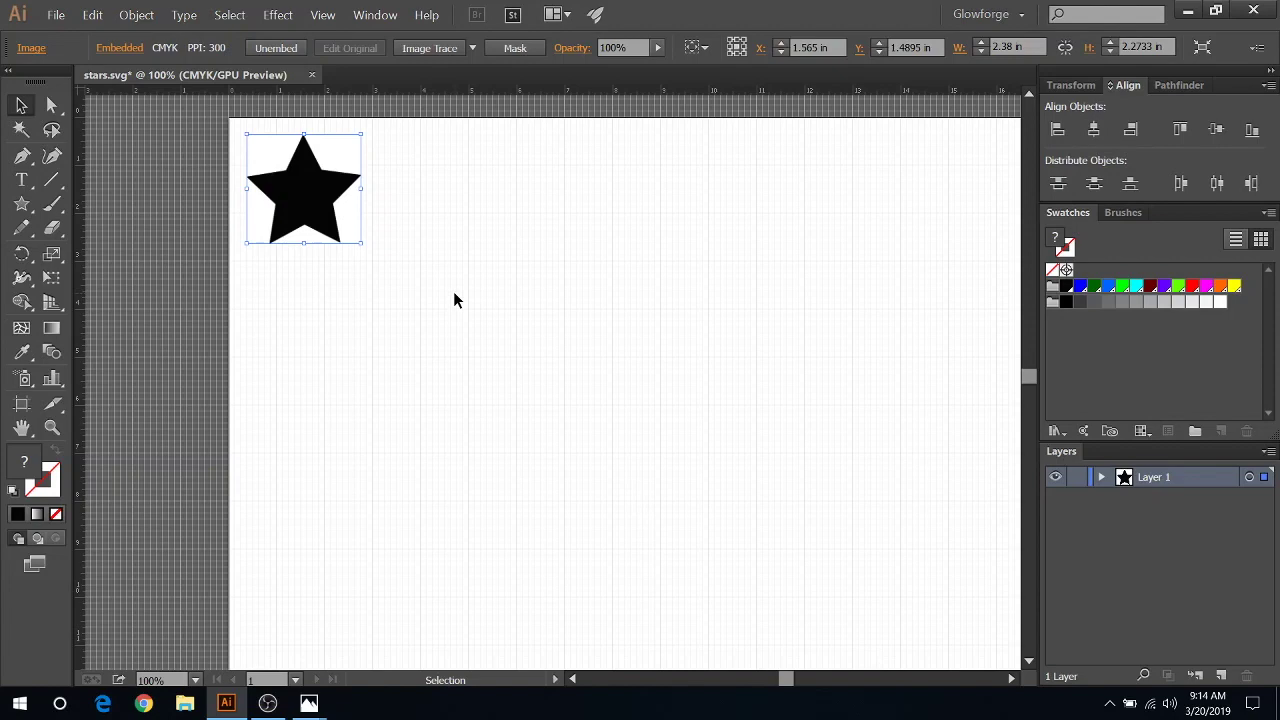
Reselect the star image and minimize Illustrator to show the desktop.
click(392, 207)
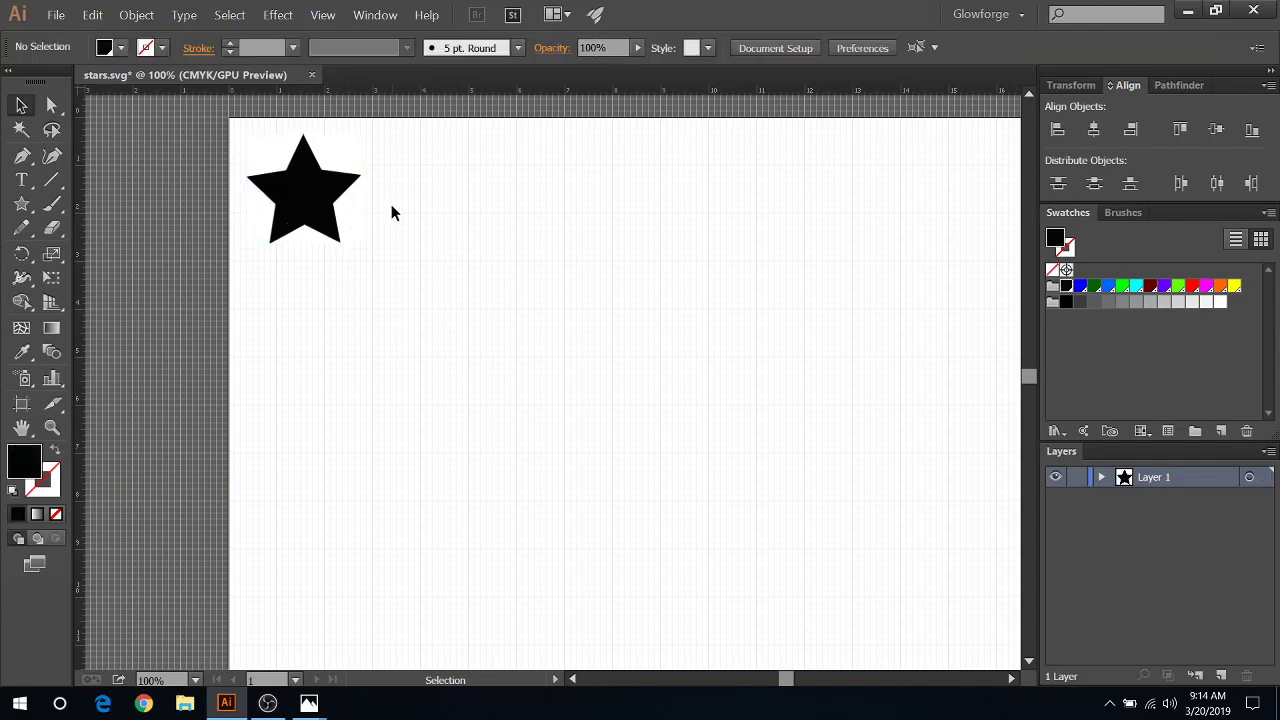
click(300, 213)
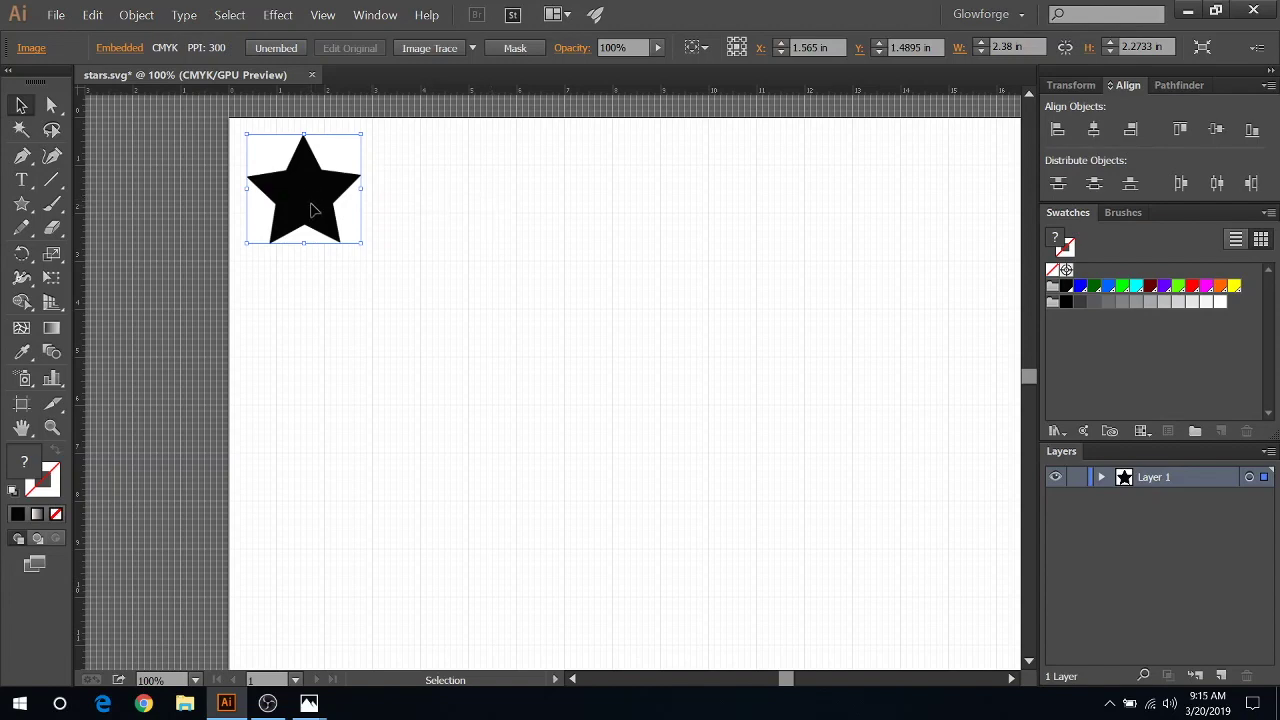
click(226, 703)
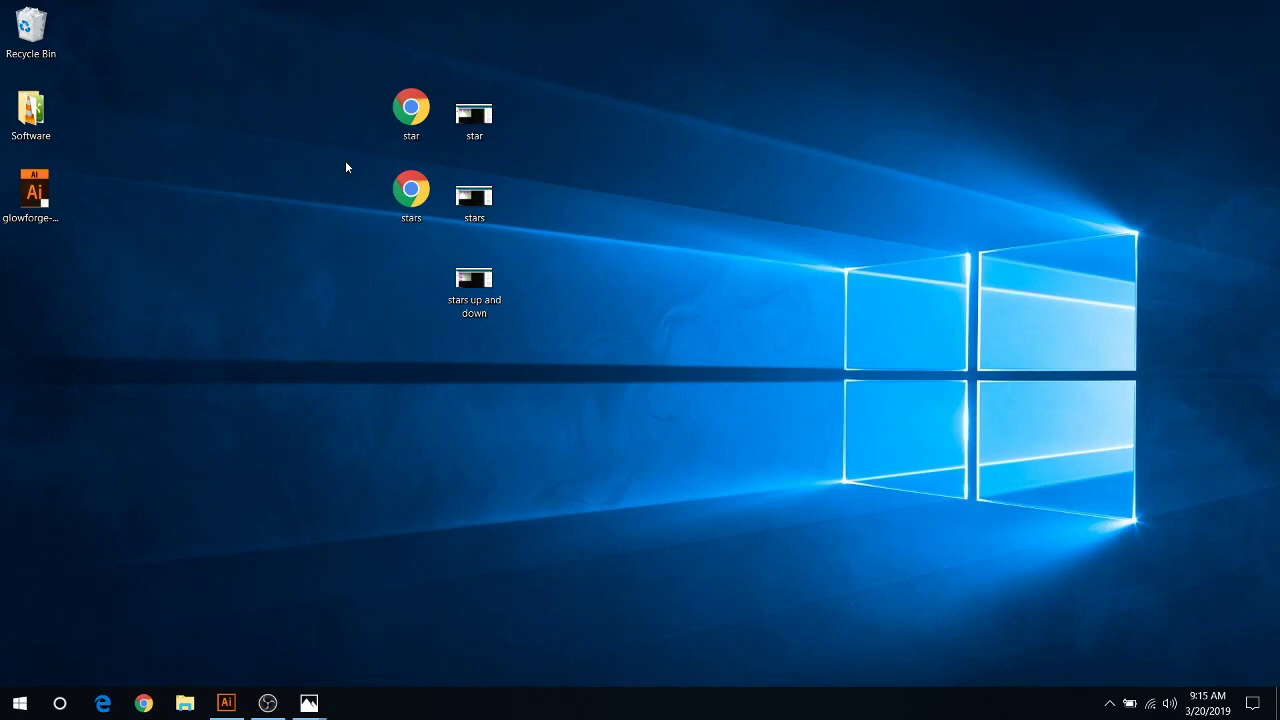
Open star.PNG from the desktop in Photos to see the 13:13 engrave time.
double_click(489, 111)
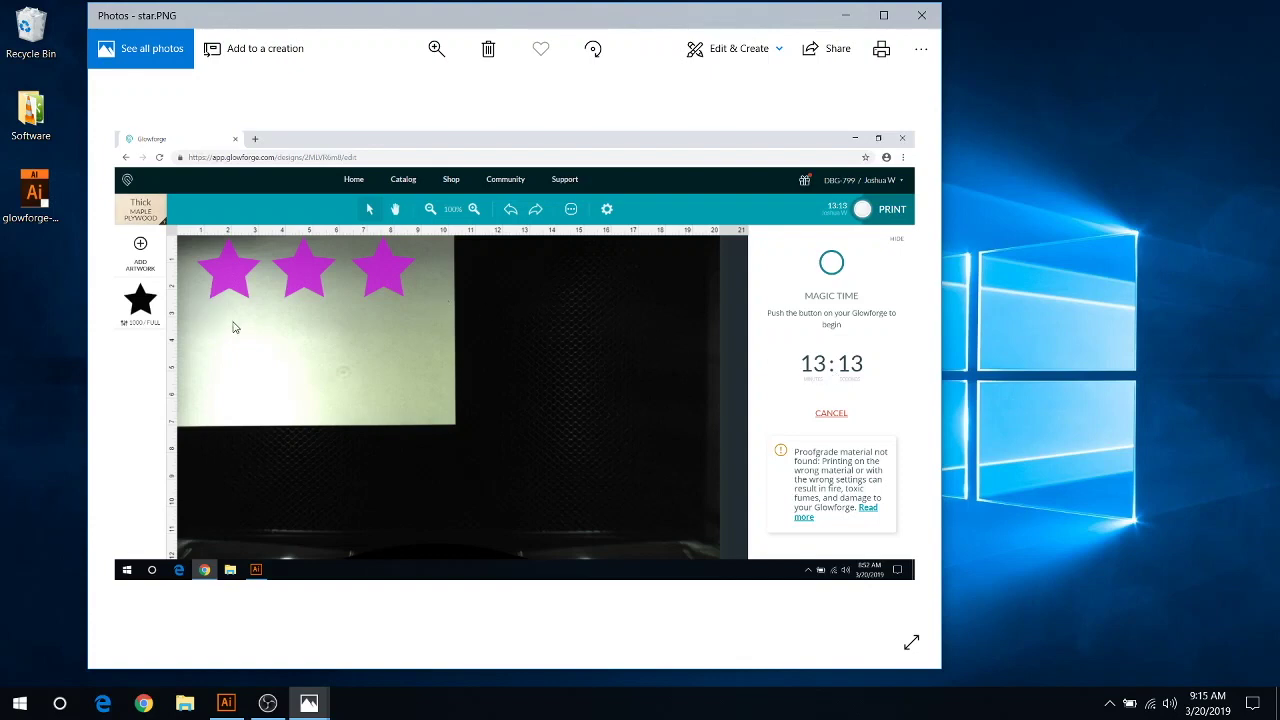
Back in Illustrator, paste two copies of the star and place them beside the original.
click(228, 702)
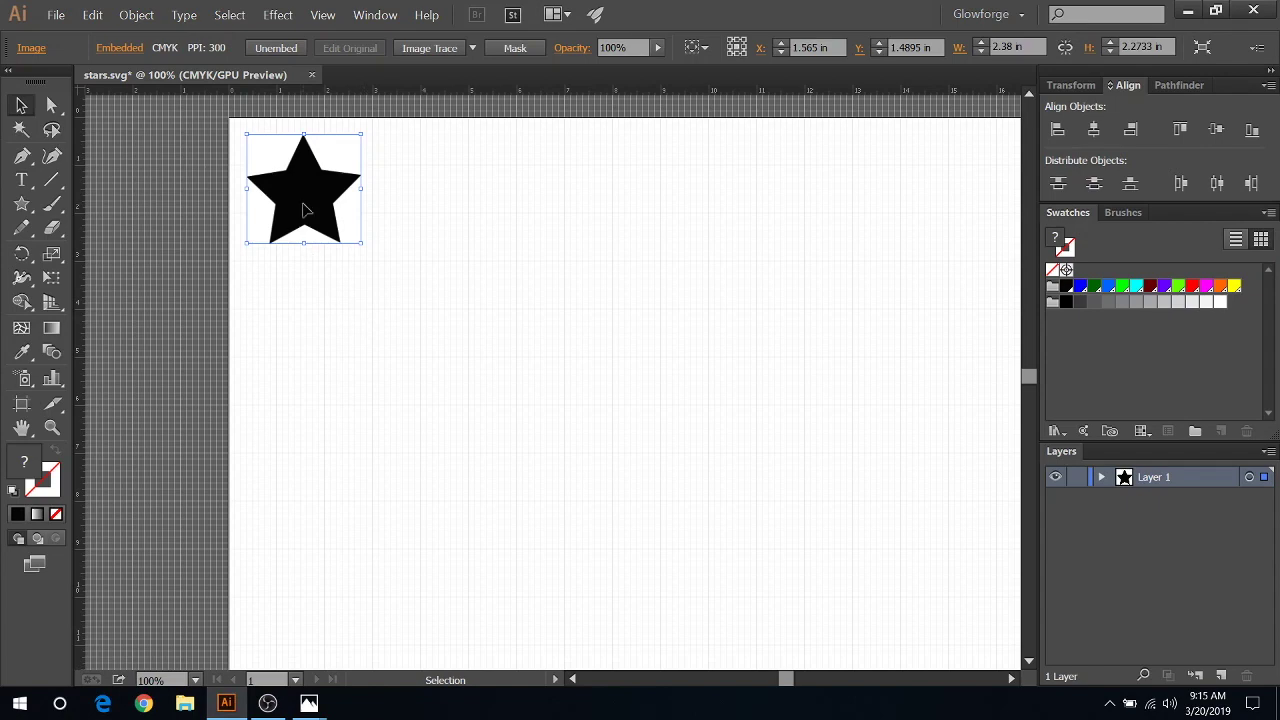
key(a)
key(ctrl+v)
key(v)
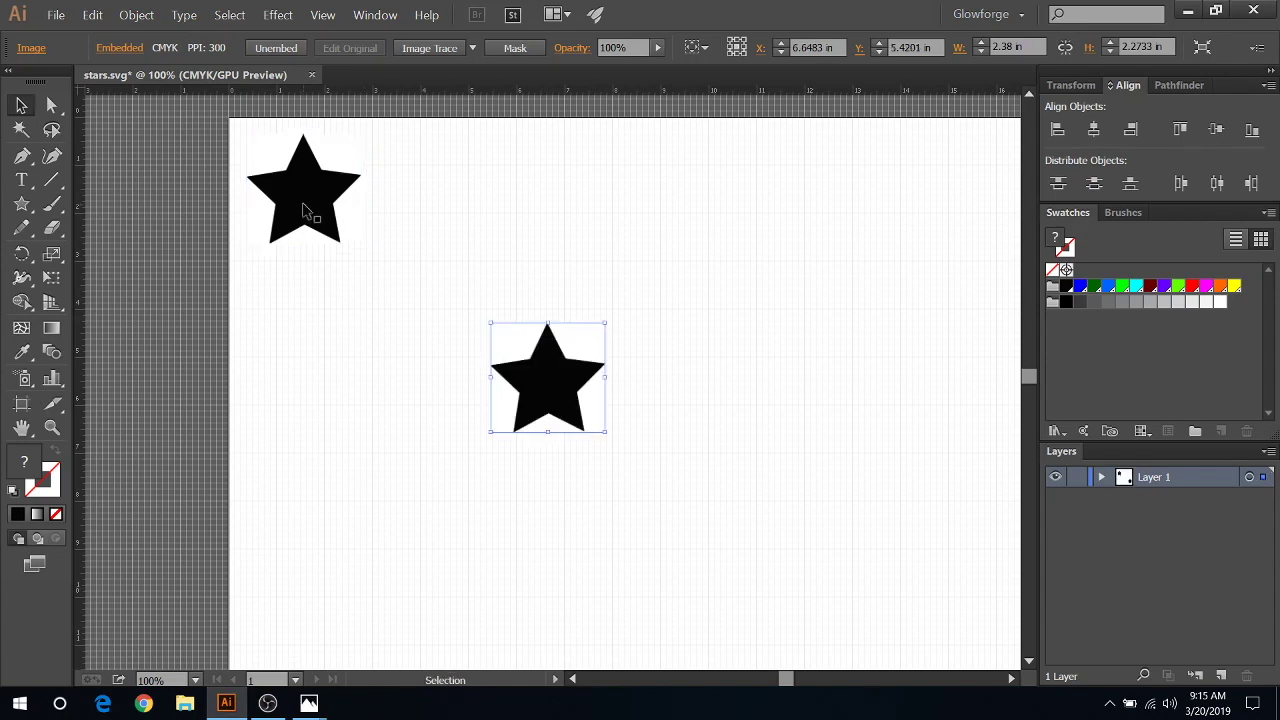
right_click(579, 396)
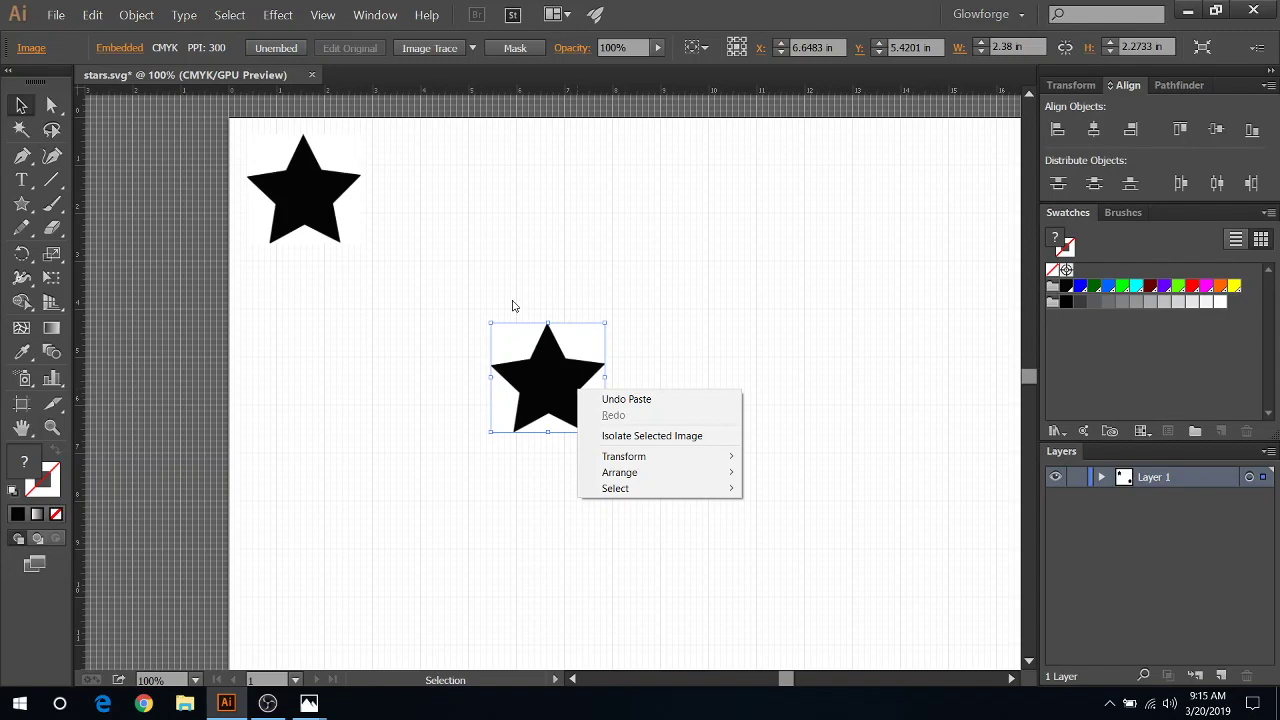
click(543, 366)
drag(543, 366, 443, 191)
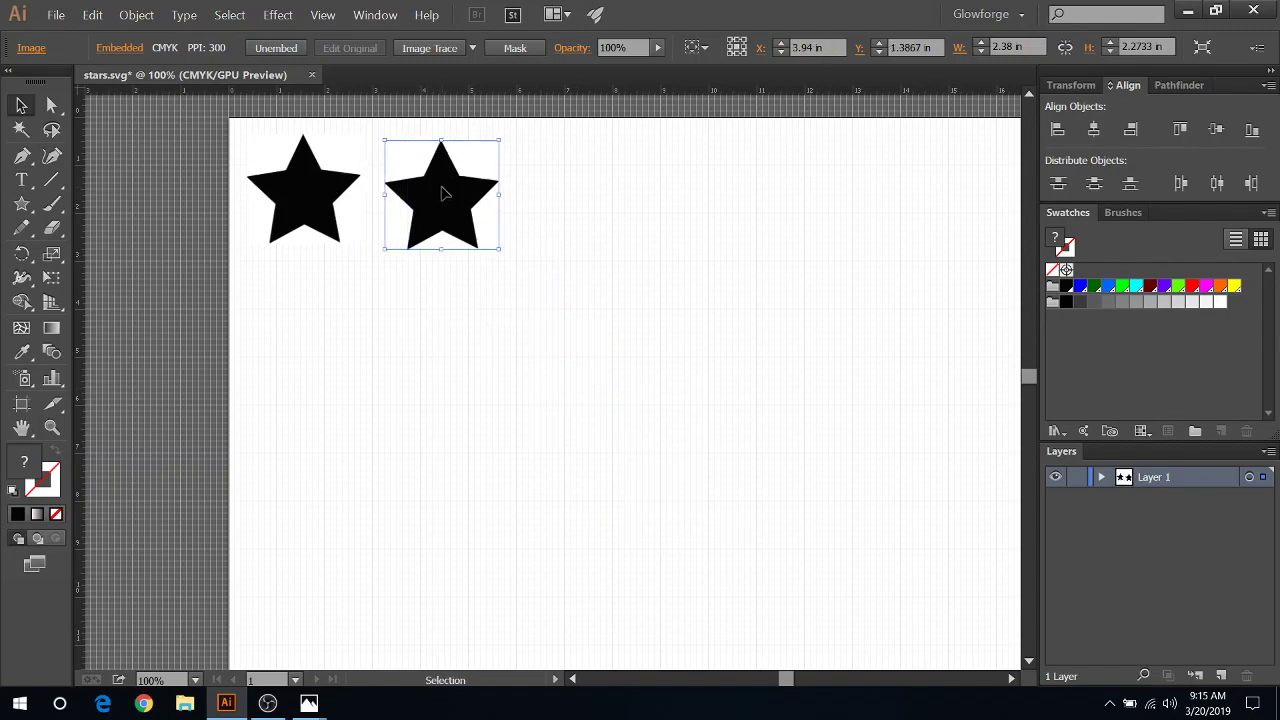
key(ctrl+v)
drag(553, 401, 576, 175)
Select all three stars and align them on their vertical centres.
drag(685, 177, 337, 181)
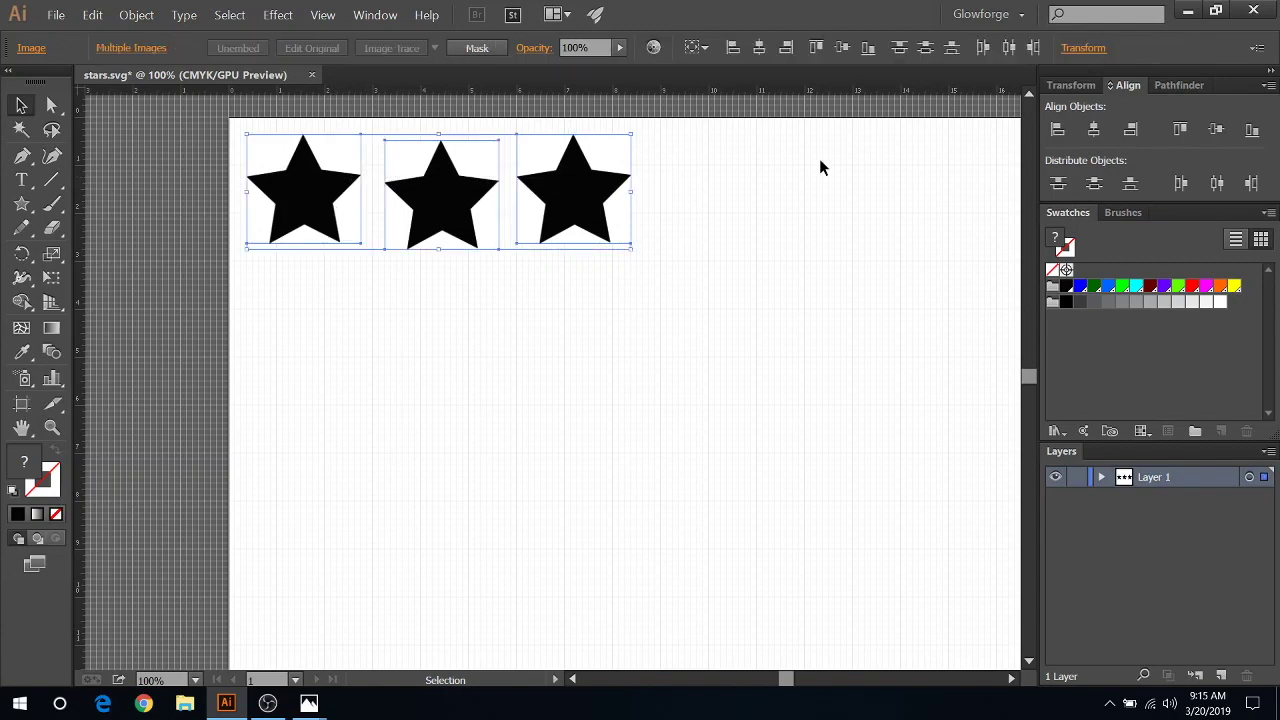
click(1216, 130)
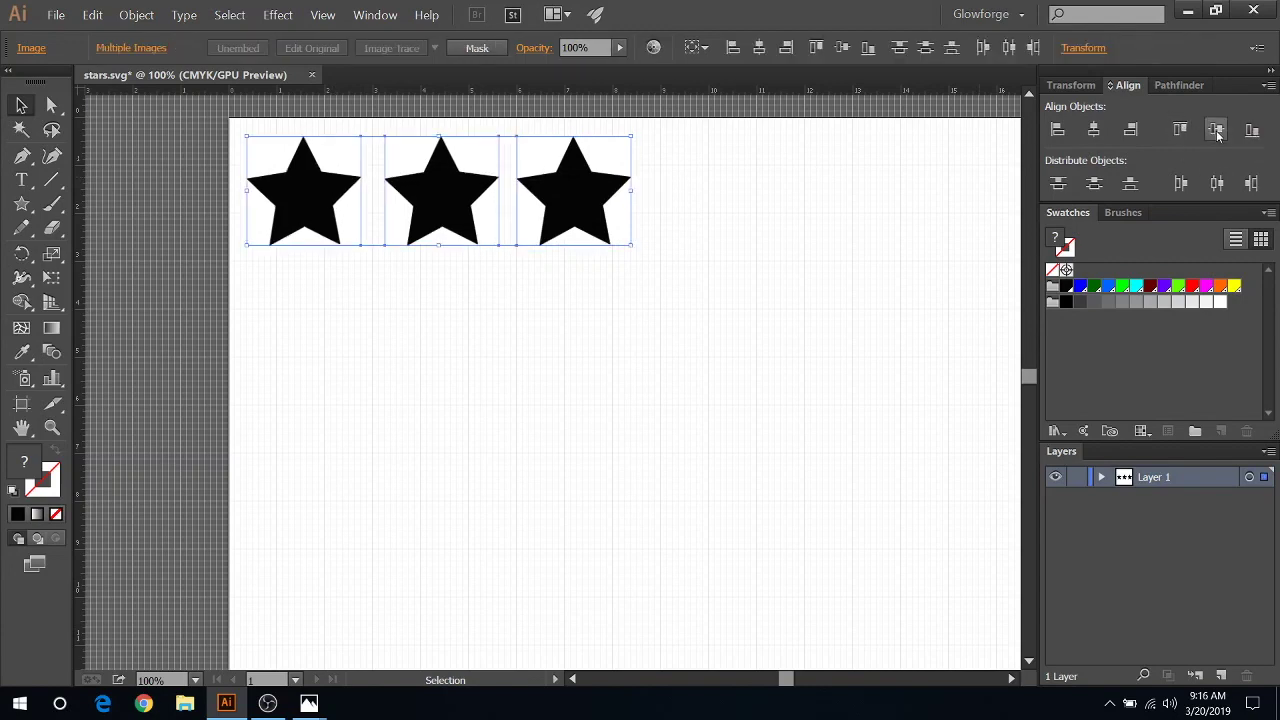
click(718, 322)
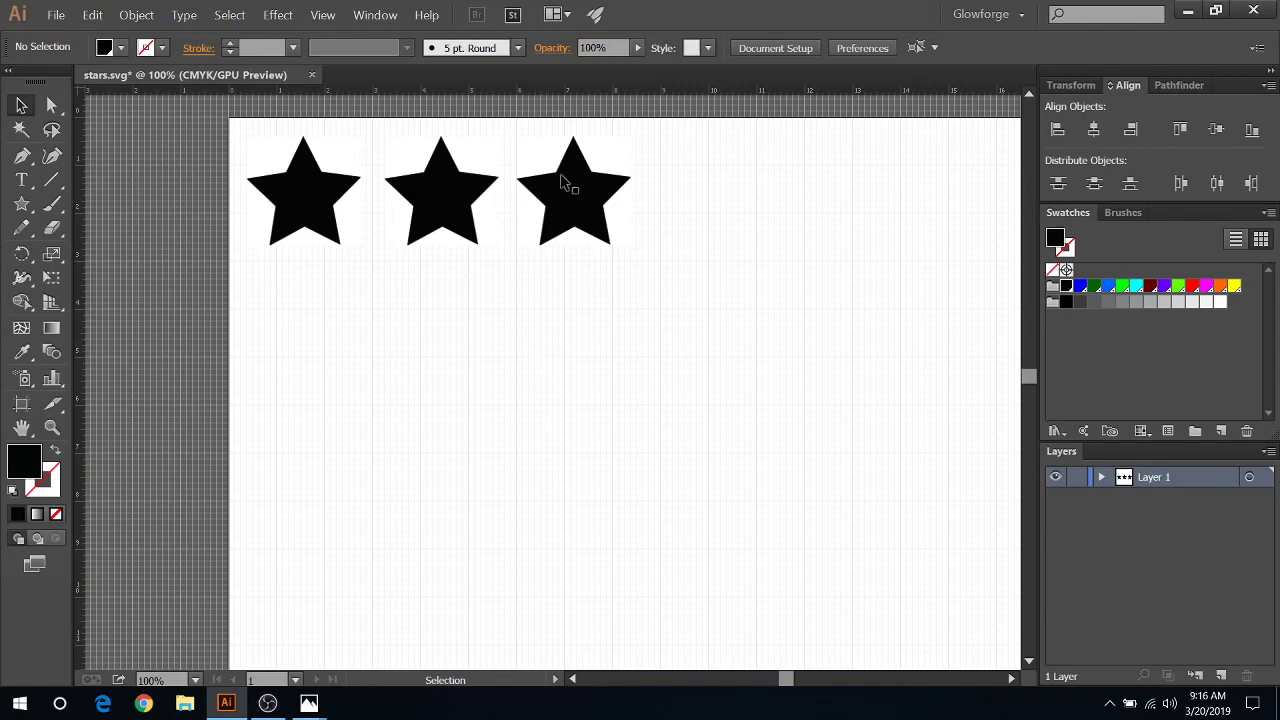
Marquee-select all three star images in the row.
click(586, 178)
drag(714, 196, 318, 212)
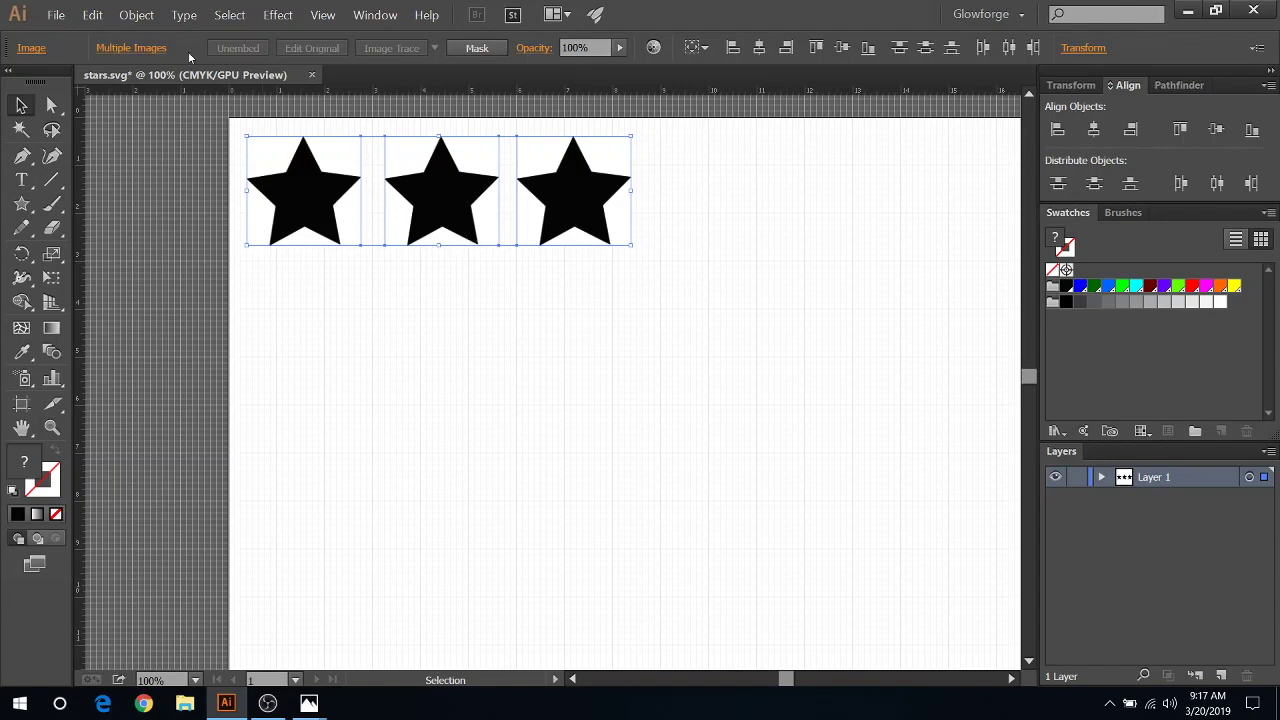
Rasterize the three stars into one 300 ppi image, about 8.0067 in wide.
click(137, 15)
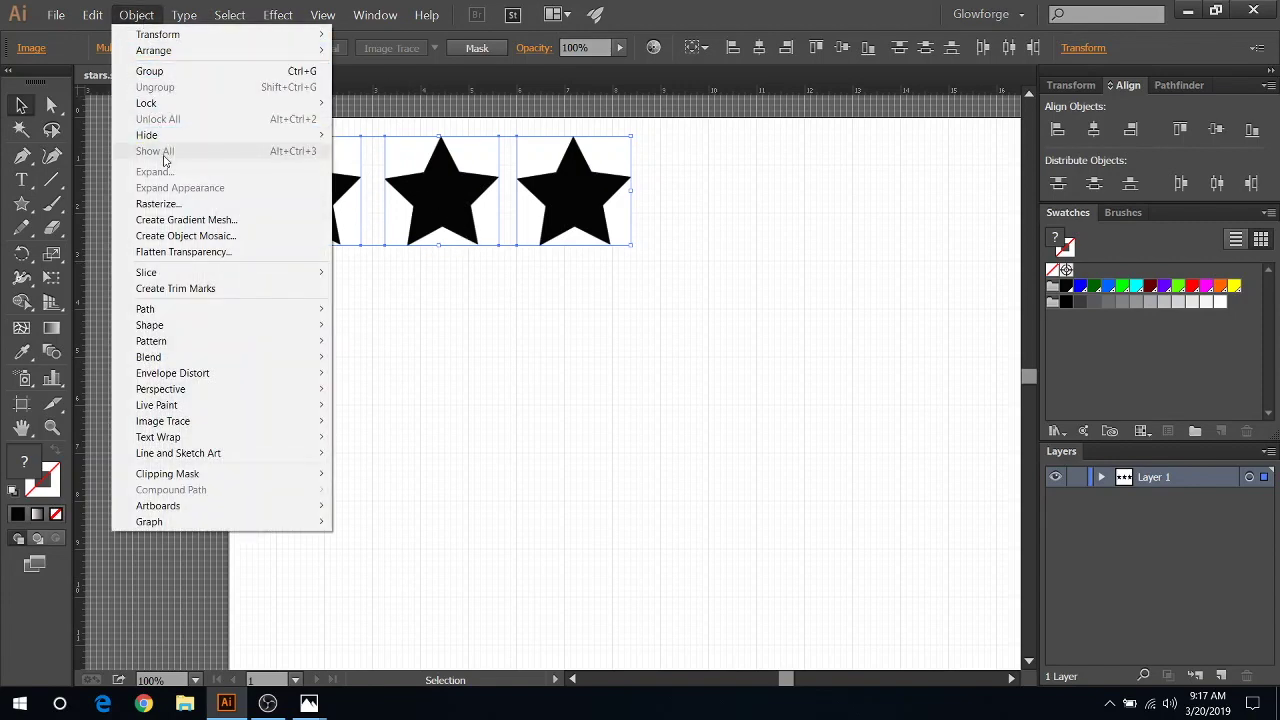
click(160, 204)
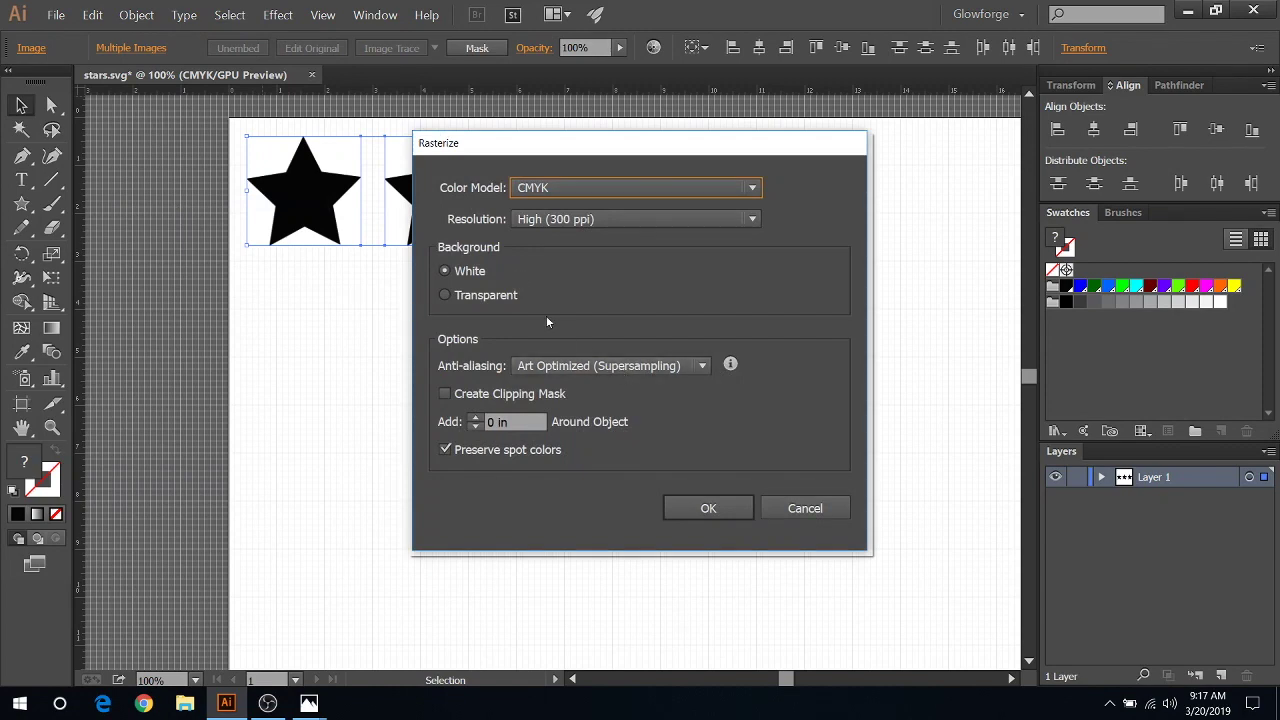
click(702, 509)
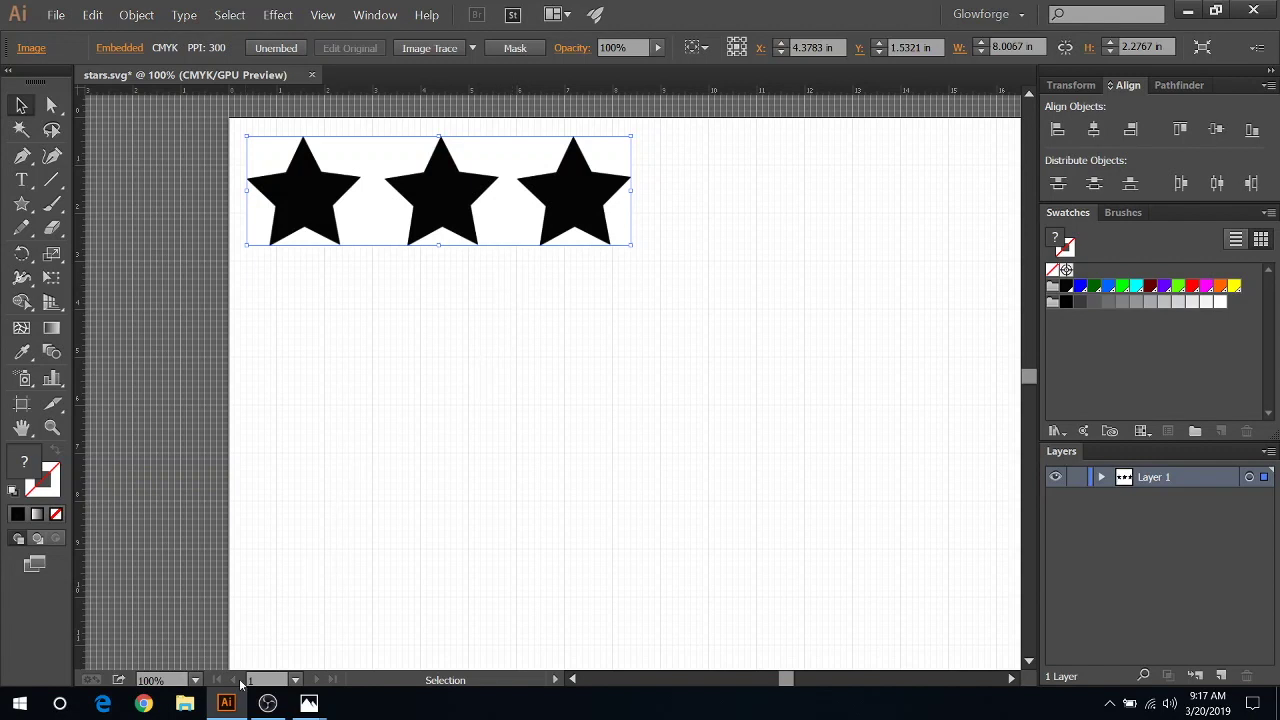
Hide Illustrator and Photos, then open stars.PNG showing the 10:36 engrave time.
click(226, 703)
right_click(226, 703)
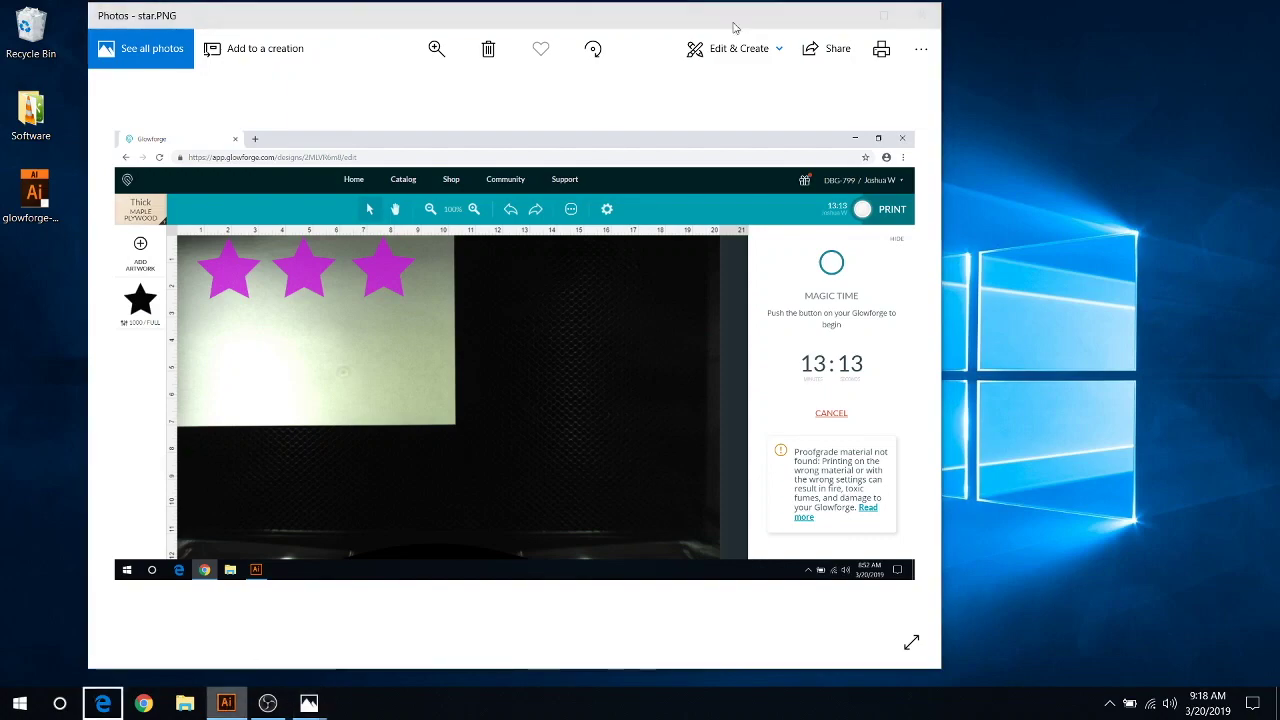
click(855, 18)
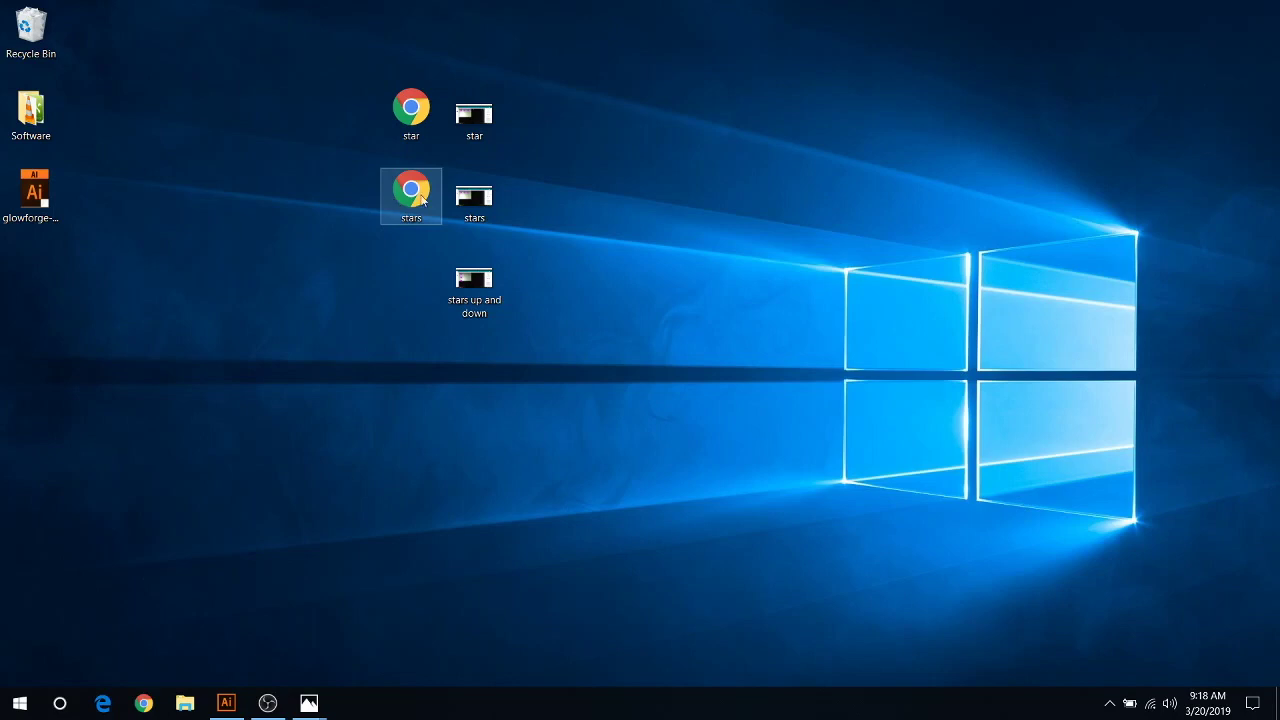
double_click(459, 197)
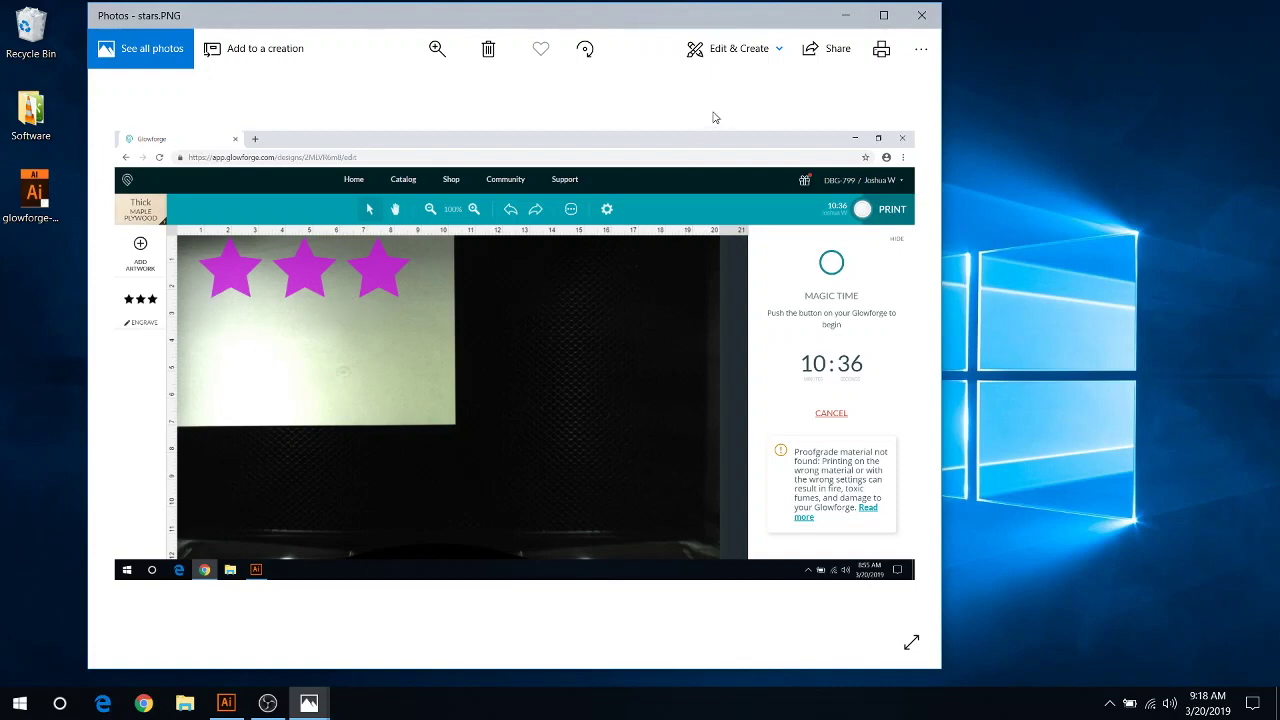
Open 'stars up and down.PNG' to compare its 13:33 engrave time.
click(844, 20)
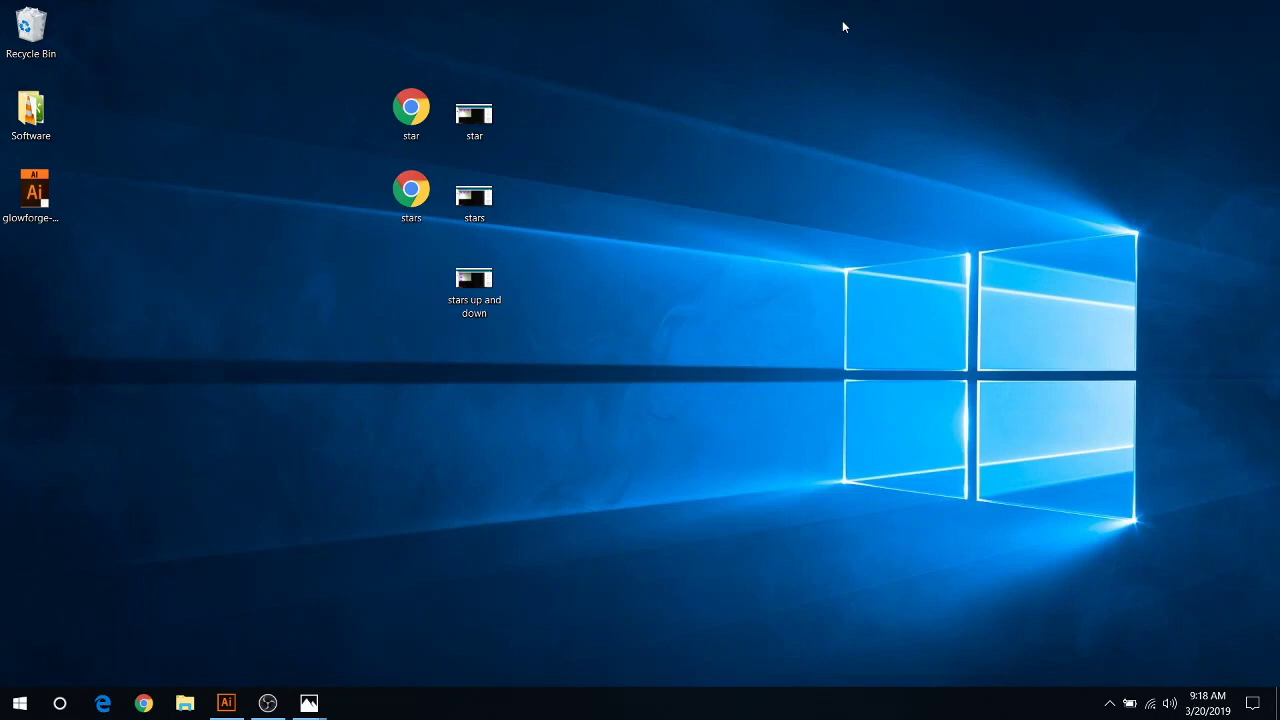
double_click(487, 299)
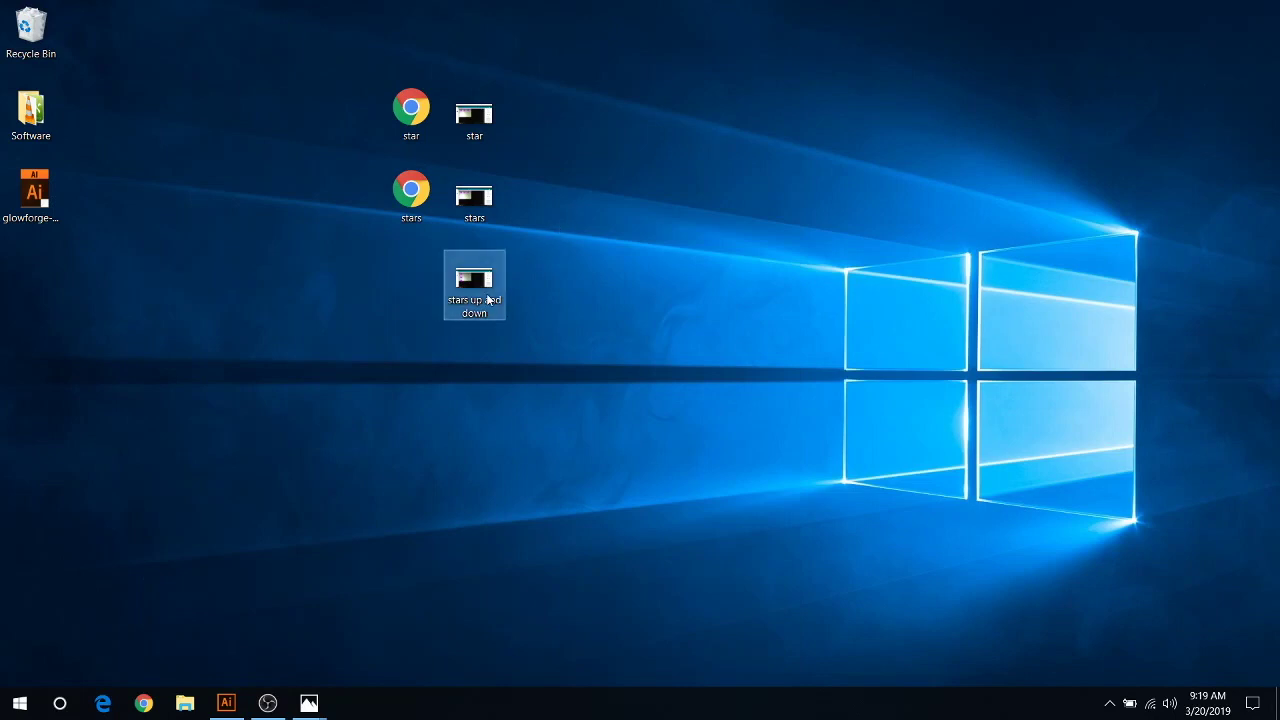